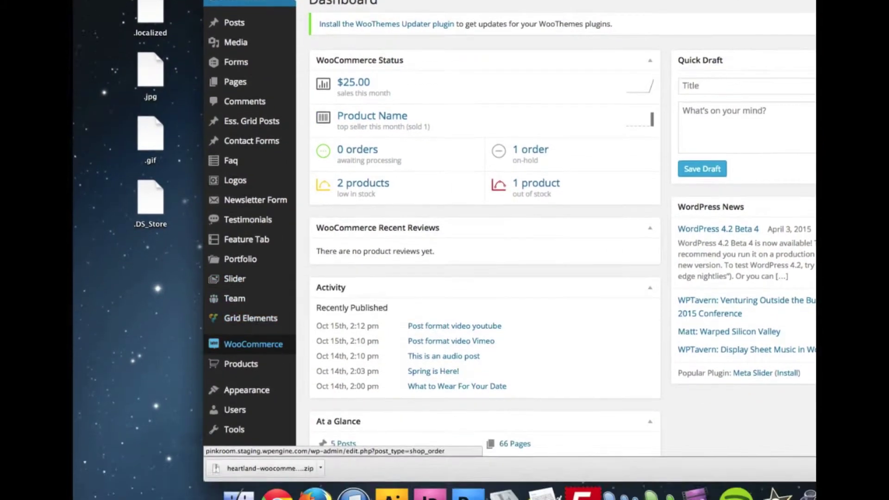
Step: Open WooCommerce Orders to see the single on-hold $25.00 cheque order
{"action": "mouse_move", "coordinate": [253, 436]}
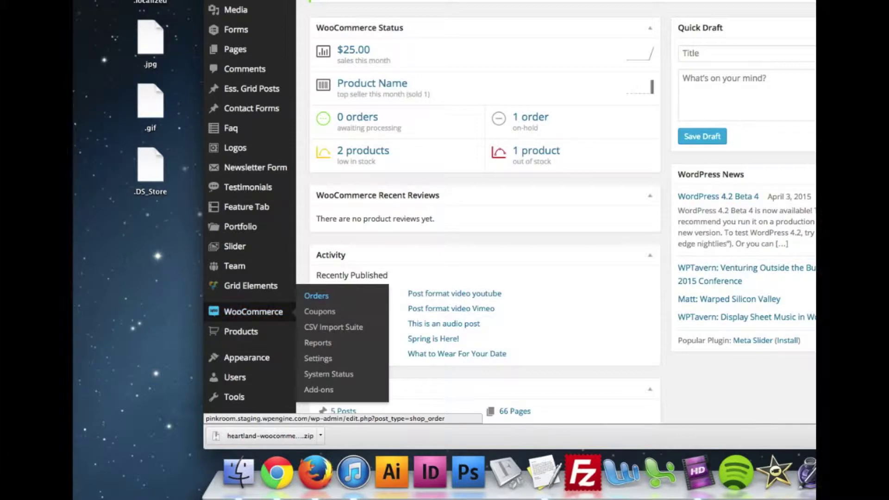
{"action": "left_click", "coordinate": [316, 296]}
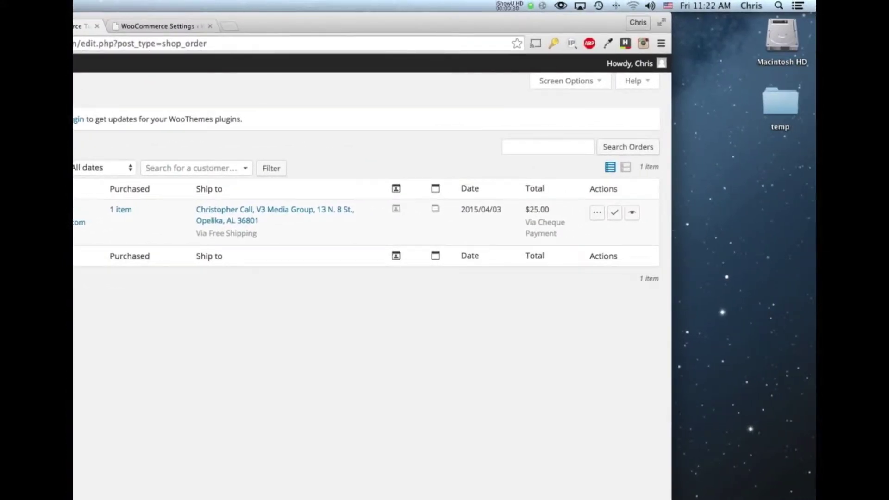
{"action": "triple_click", "coordinate": [560, 234]}
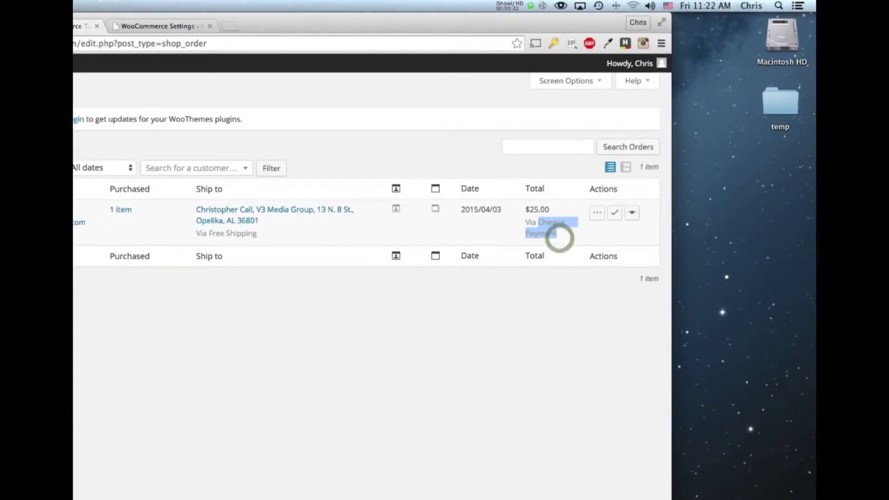
{"action": "left_click", "coordinate": [560, 236]}
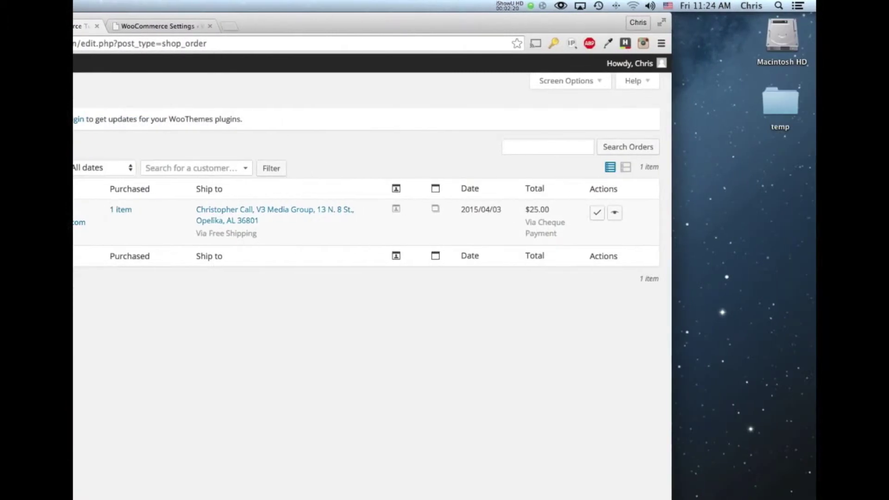
{"action": "left_click", "coordinate": [235, 168]}
Step: Select all orders and pick Mark complete, then deselect the row and open order #1009
{"action": "left_click", "coordinate": [354, 168]}
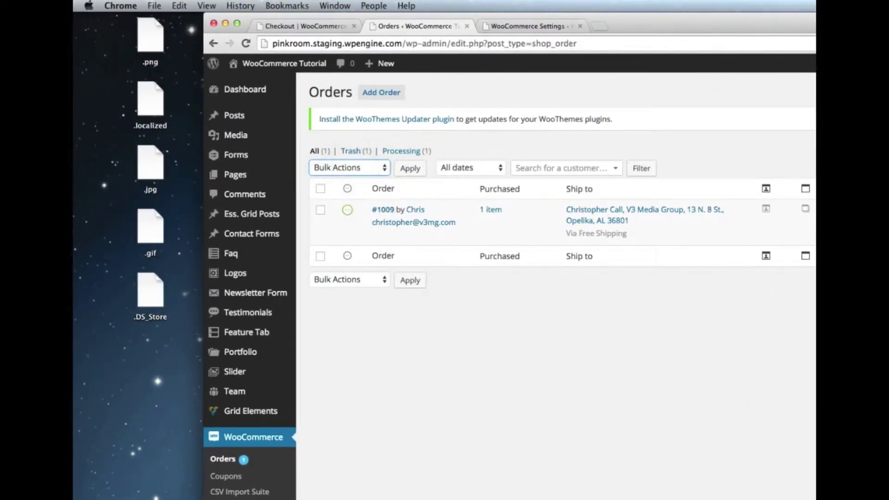
{"action": "left_click", "coordinate": [320, 188]}
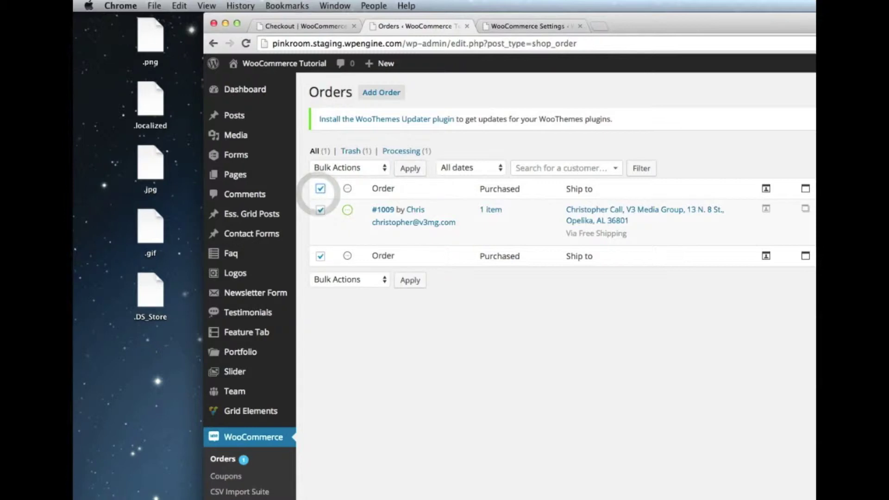
{"action": "left_click", "coordinate": [349, 167]}
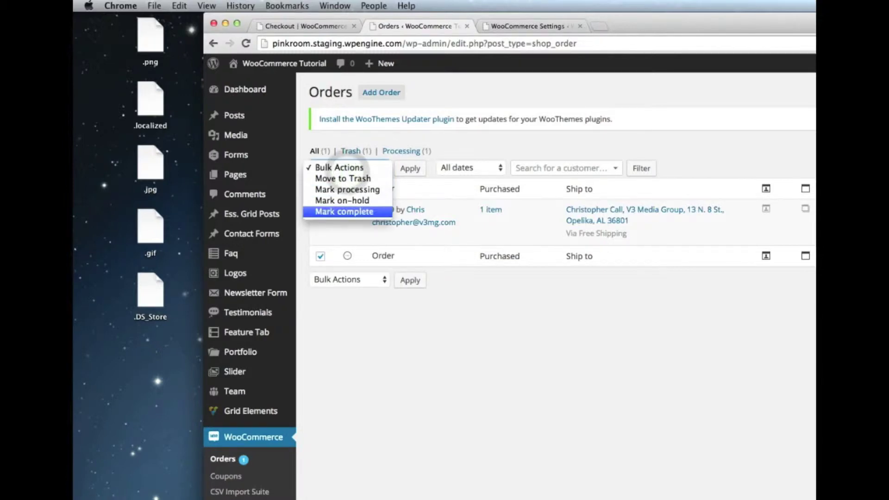
{"action": "left_click", "coordinate": [357, 211]}
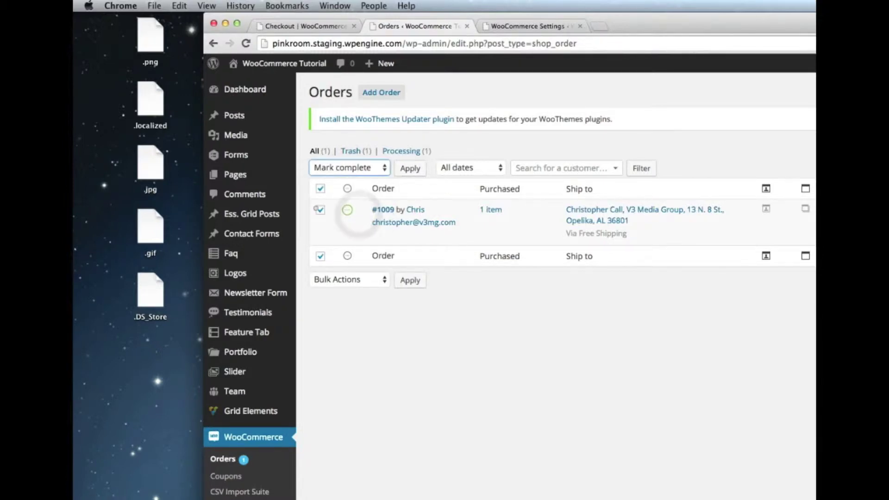
{"action": "left_click", "coordinate": [320, 210]}
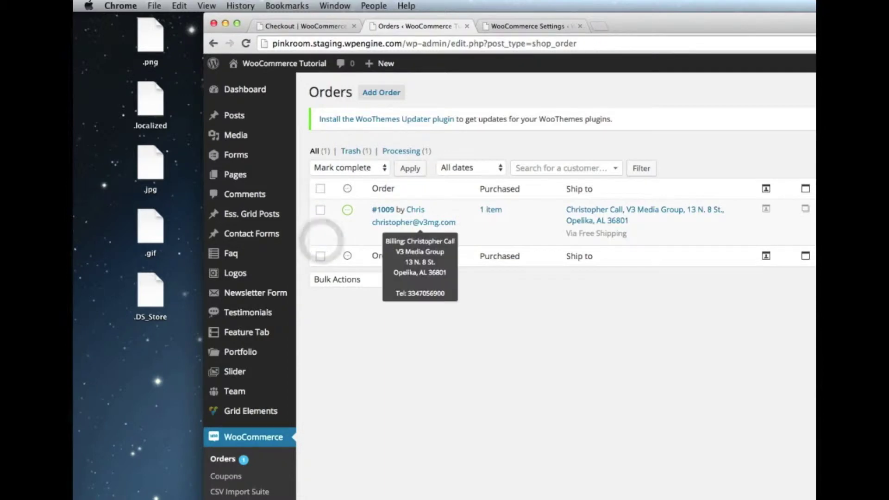
{"action": "left_click", "coordinate": [389, 210]}
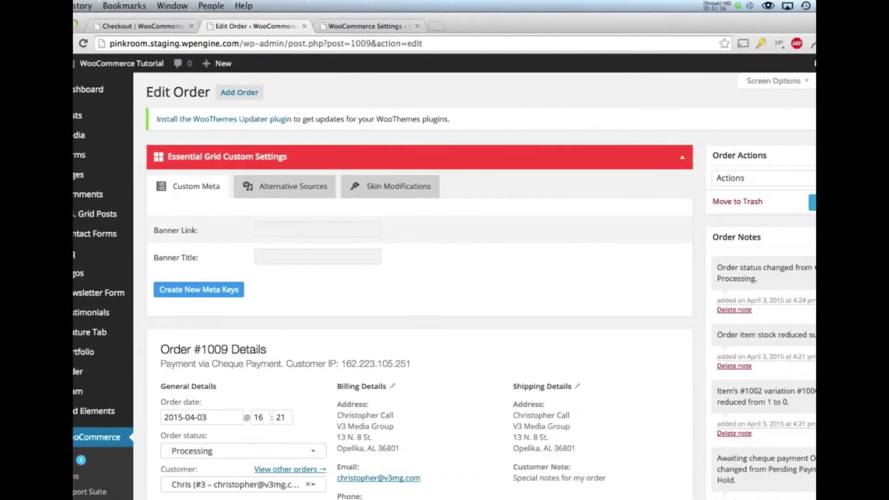
Step: Collapse the Essential Grid Custom Settings box and review order #1009's items, totals and notes
{"action": "left_click", "coordinate": [827, 153]}
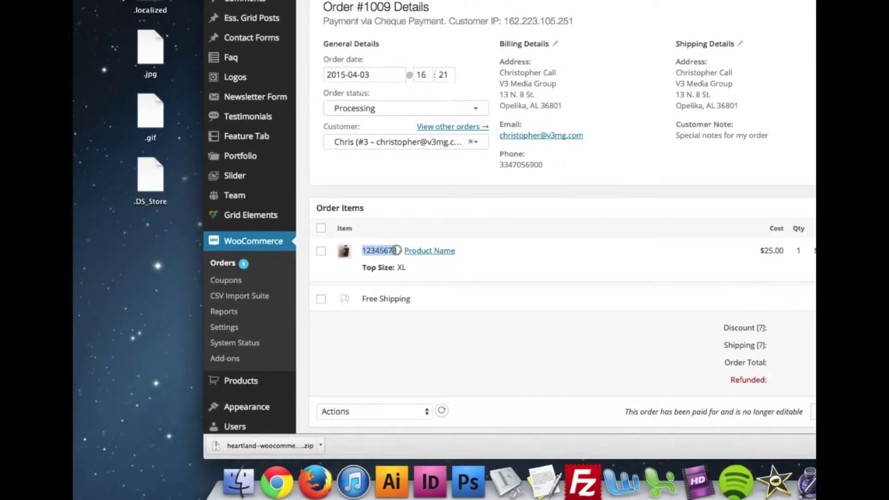
{"action": "left_click", "coordinate": [526, 251]}
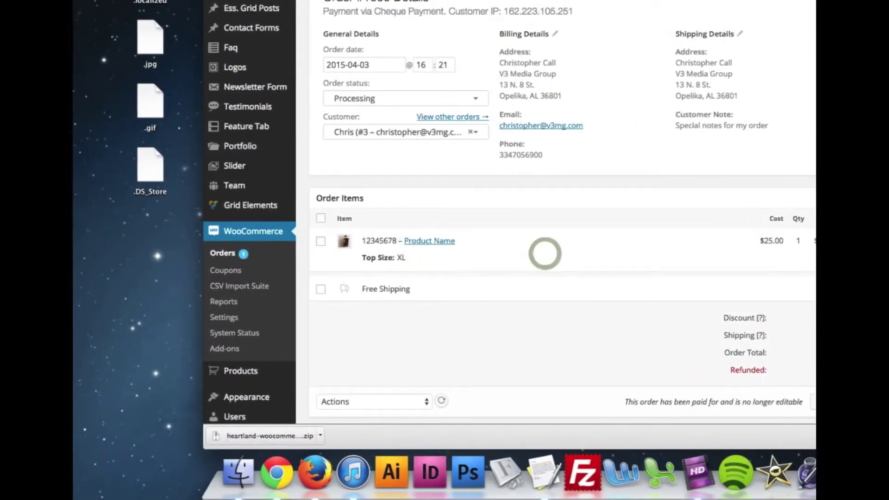
{"action": "scroll", "coordinate": [482, 252], "scroll_direction": "down", "scroll_amount": 3}
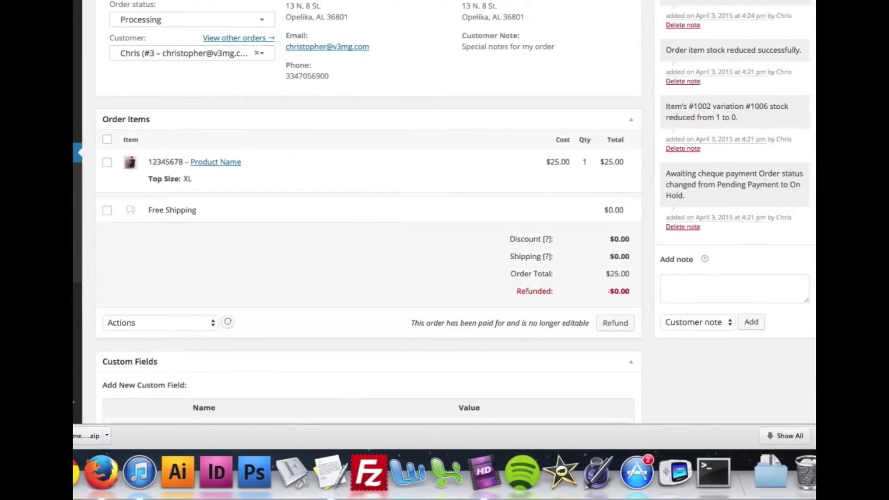
{"action": "scroll", "coordinate": [366, 232], "scroll_direction": "down", "scroll_amount": 2}
{"action": "scroll", "coordinate": [366, 232], "scroll_direction": "up", "scroll_amount": 5}
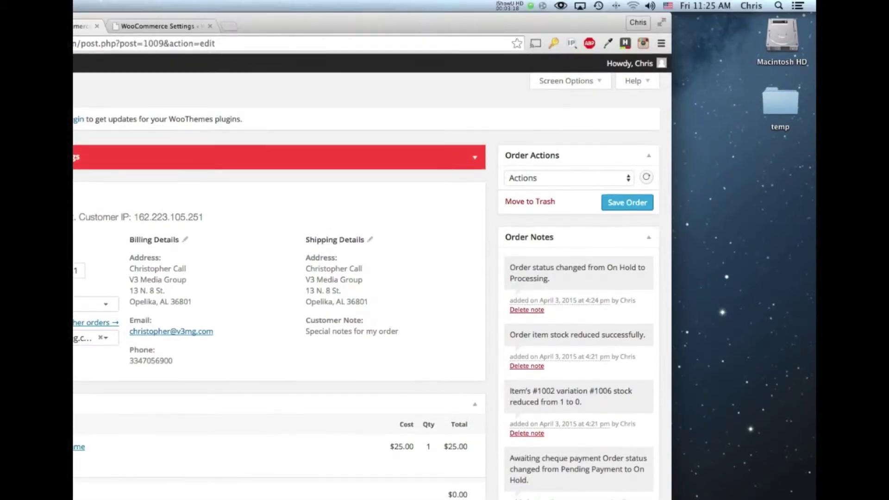
{"action": "left_click", "coordinate": [557, 153]}
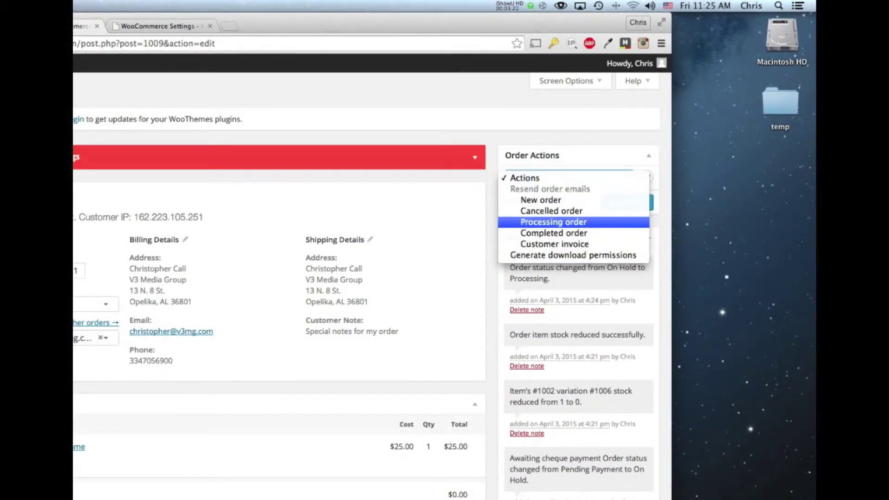
Step: Choose Resend New order email as order #1009's pending order action
{"action": "left_click", "coordinate": [488, 202]}
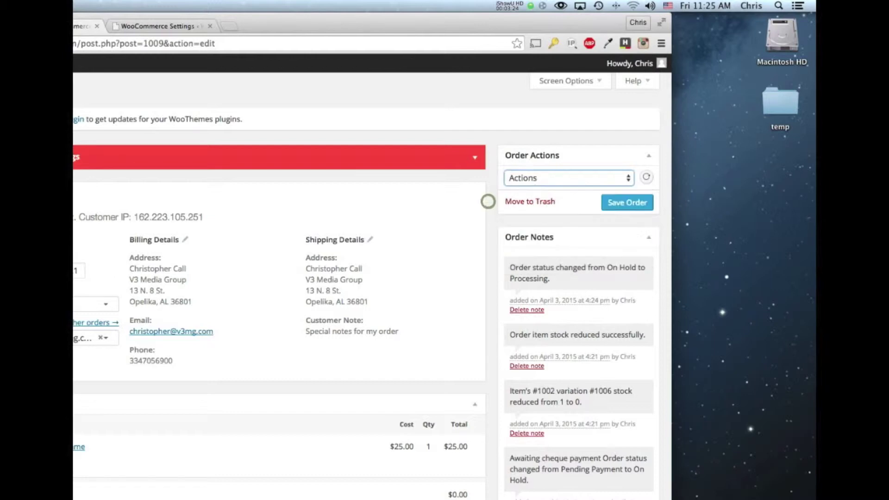
{"action": "left_click", "coordinate": [576, 181]}
{"action": "left_click", "coordinate": [565, 201]}
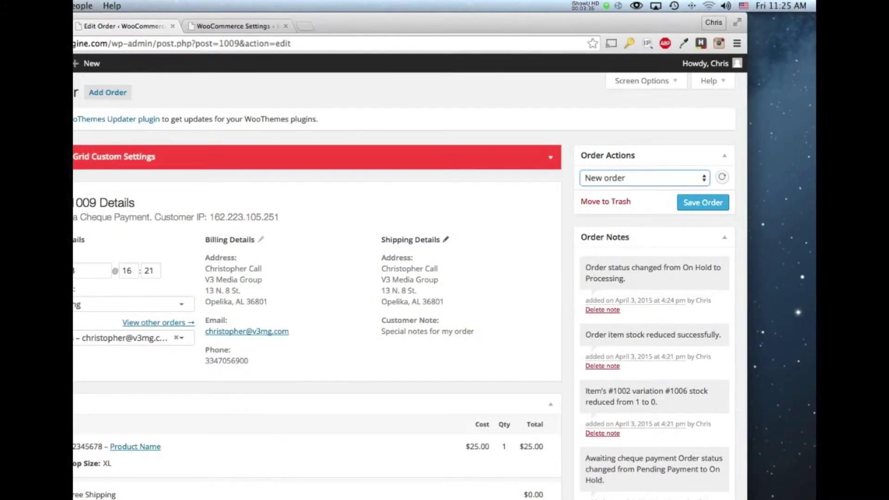
{"action": "left_click", "coordinate": [445, 239]}
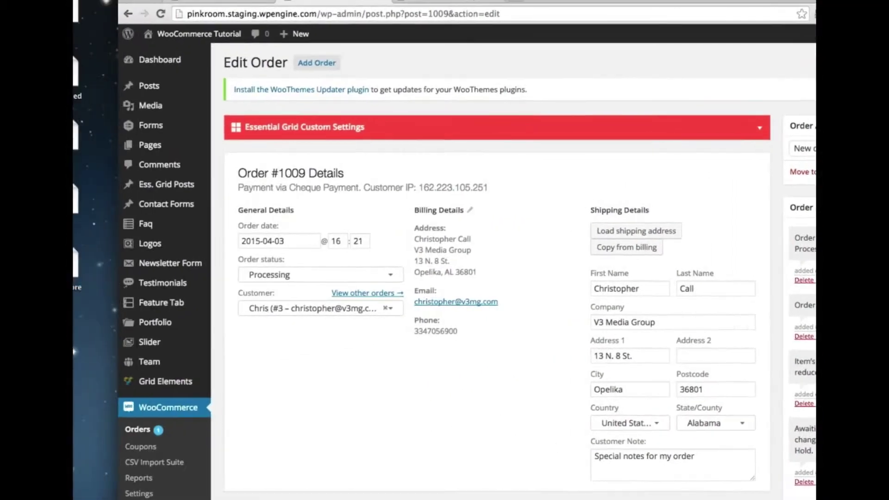
Step: Scroll down the page while moving on to the new 50of50 coupon
{"action": "scroll", "coordinate": [304, 249], "scroll_direction": "down", "scroll_amount": 1}
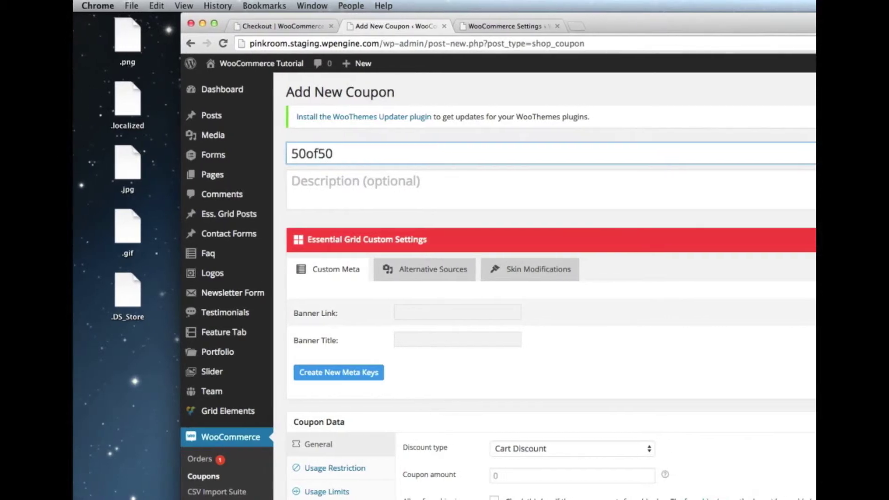
Step: Give the 50of50 coupon Cart % Discount, amount 50, and expiry date 2015-04-30
{"action": "left_click", "coordinate": [508, 185]}
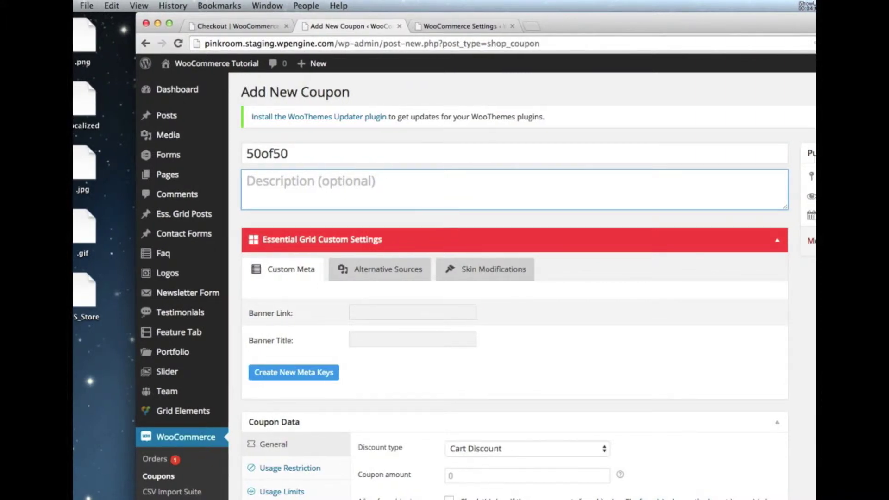
{"action": "left_click", "coordinate": [774, 242]}
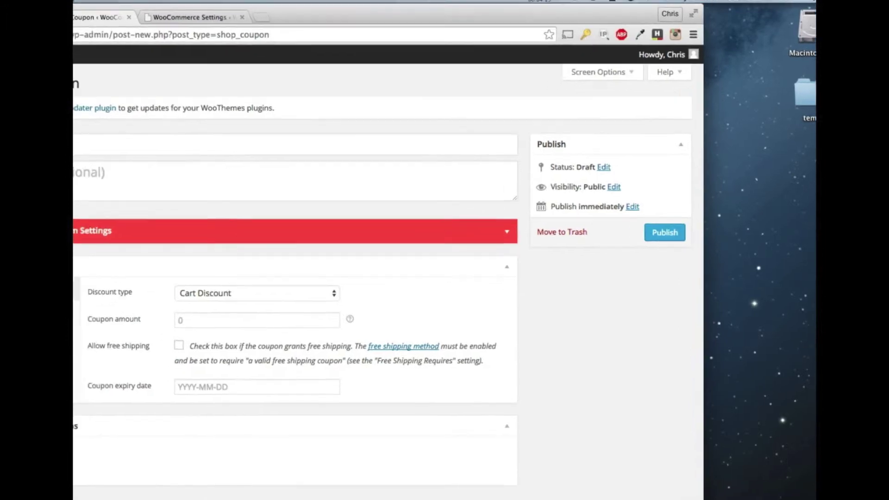
{"action": "left_click", "coordinate": [304, 300]}
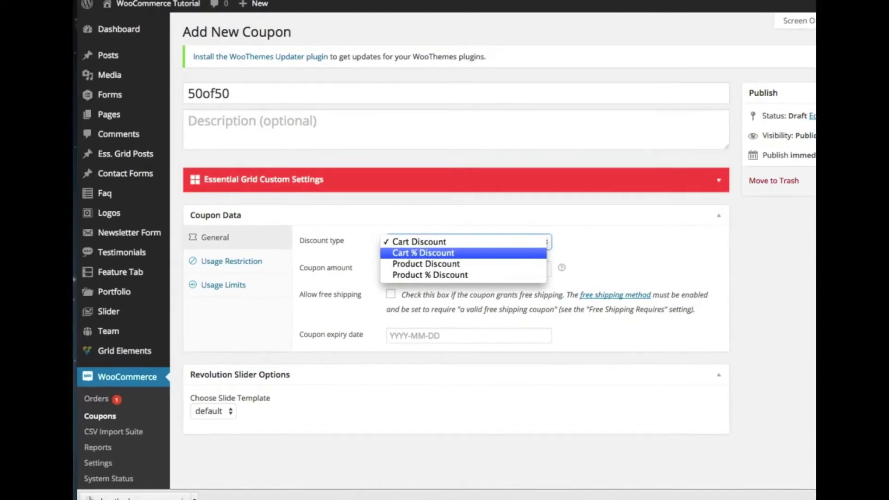
{"action": "left_click", "coordinate": [443, 251]}
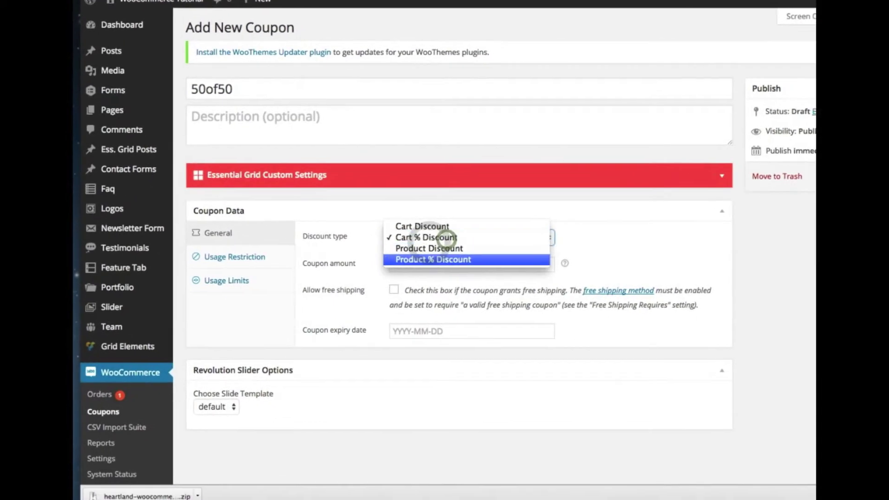
{"action": "left_click", "coordinate": [433, 270]}
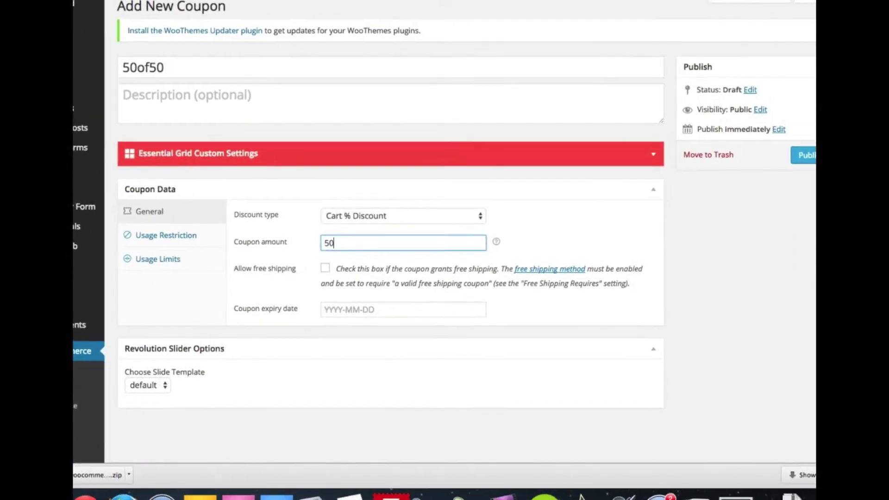
{"action": "left_click", "coordinate": [602, 253]}
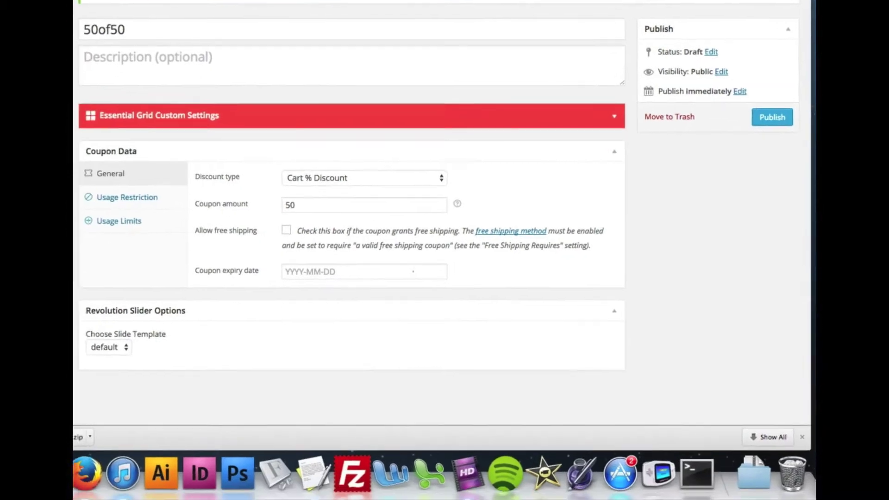
{"action": "left_click", "coordinate": [359, 314]}
{"action": "left_click", "coordinate": [424, 386]}
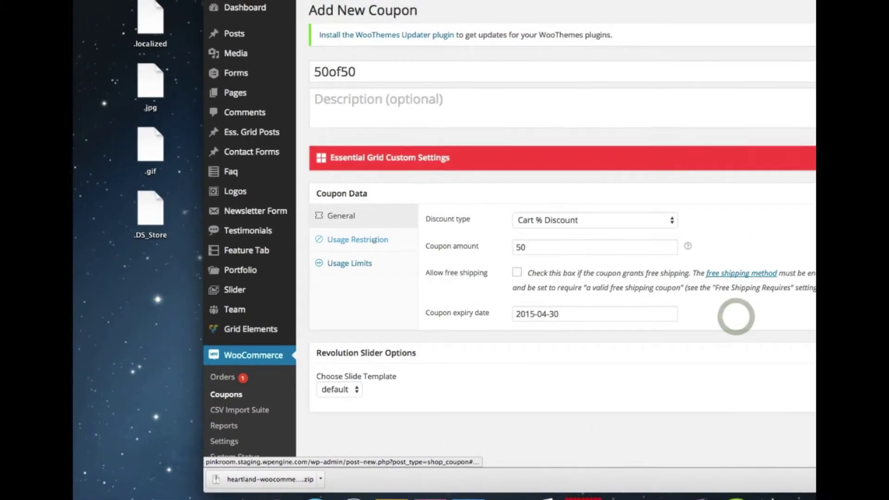
Step: Set minimum spend 50 and maximum spend 200, leaving the Products restriction empty
{"action": "left_click", "coordinate": [329, 221]}
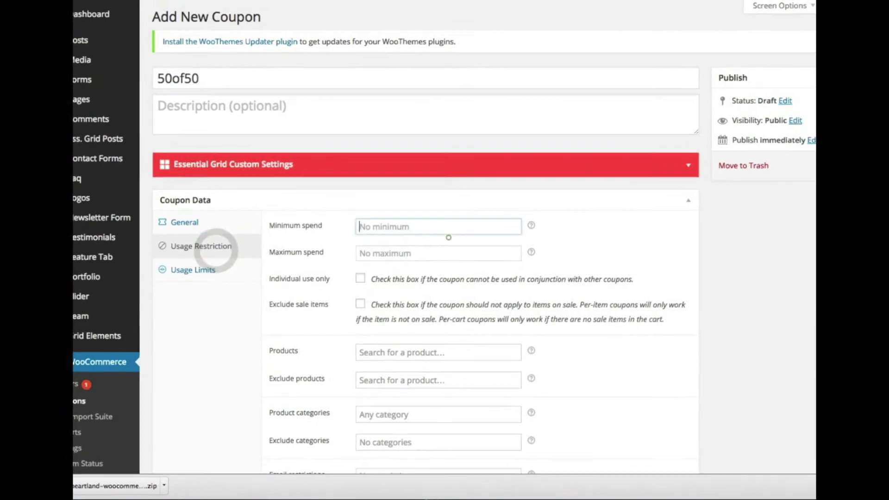
{"action": "left_click", "coordinate": [448, 234]}
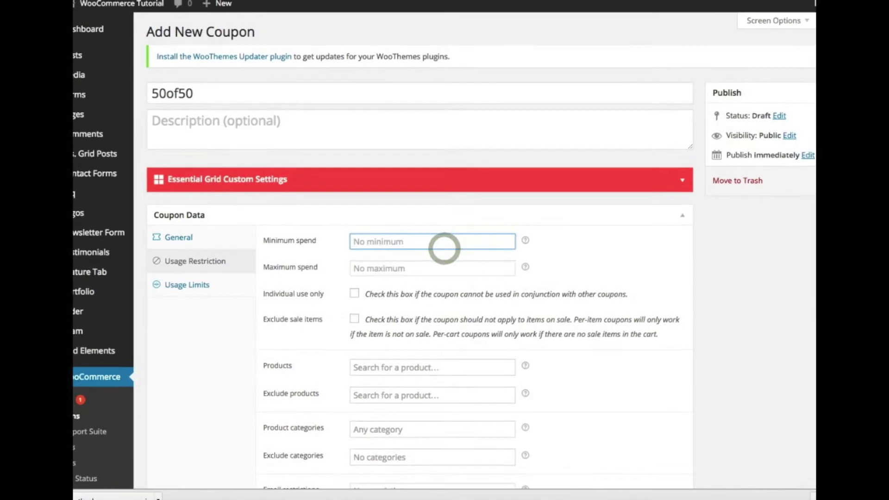
{"action": "left_click", "coordinate": [431, 274]}
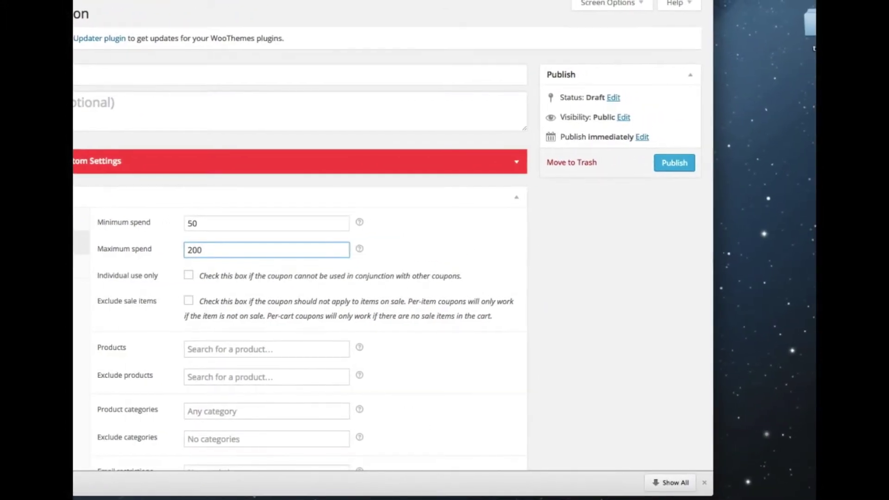
{"action": "scroll", "coordinate": [301, 231], "scroll_direction": "down", "scroll_amount": 3}
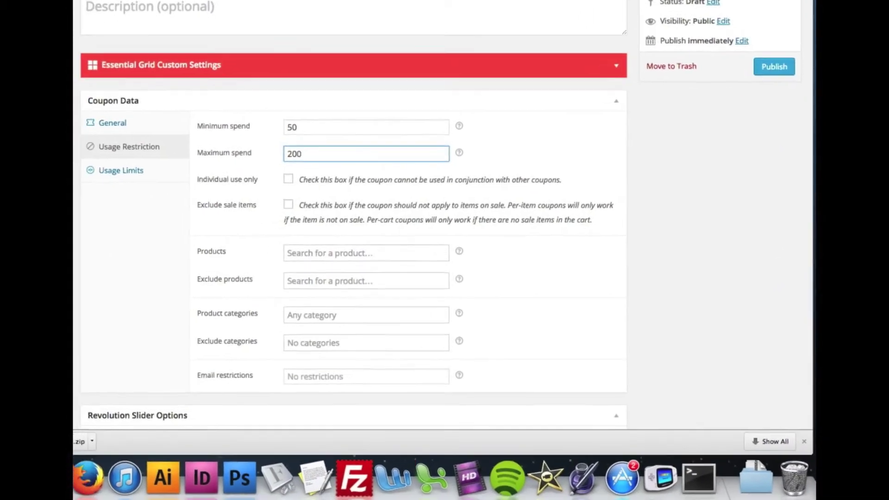
{"action": "left_click", "coordinate": [291, 291]}
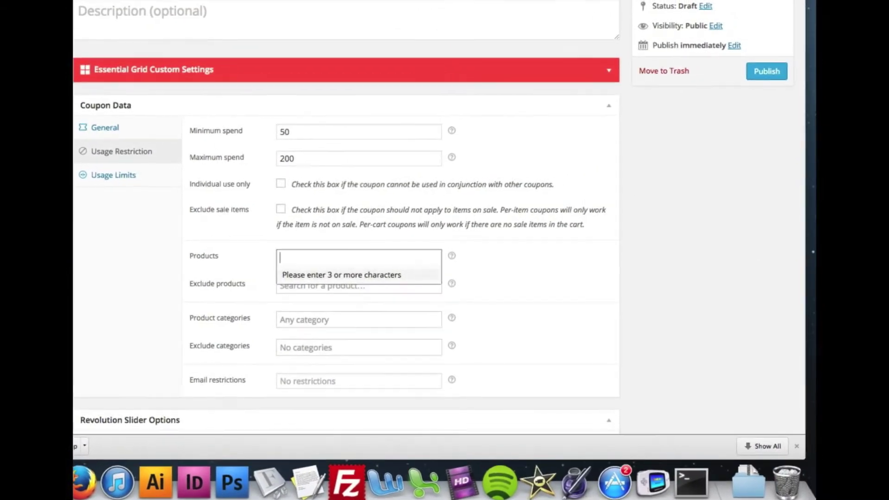
{"action": "left_click", "coordinate": [560, 235]}
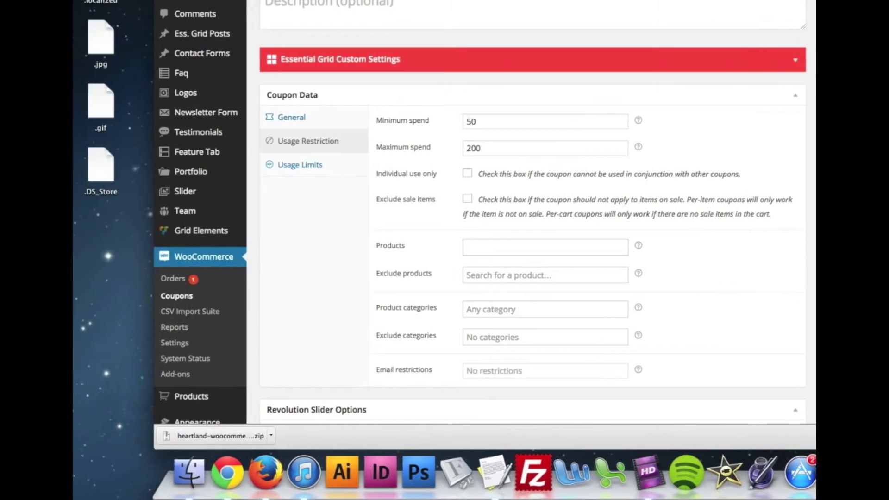
{"action": "left_click", "coordinate": [300, 164]}
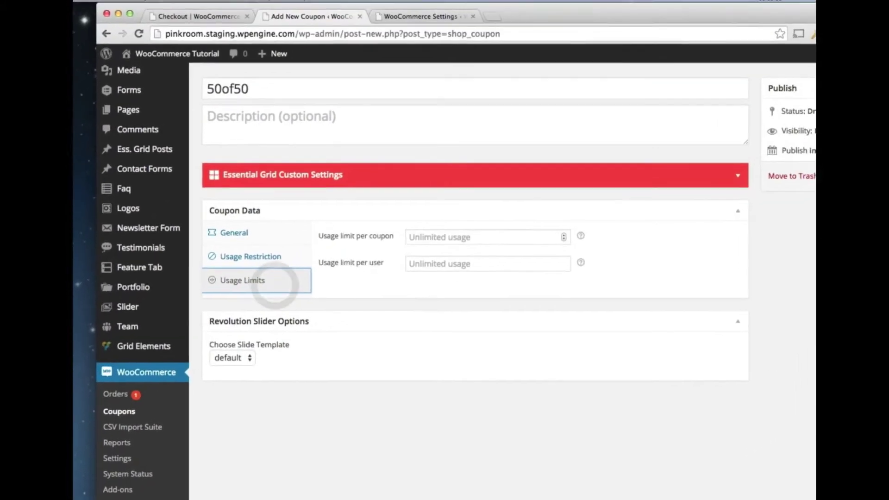
Step: Enter usage limit 50 per coupon and 1 per user, then publish the 50of50 coupon
{"action": "left_click", "coordinate": [467, 237]}
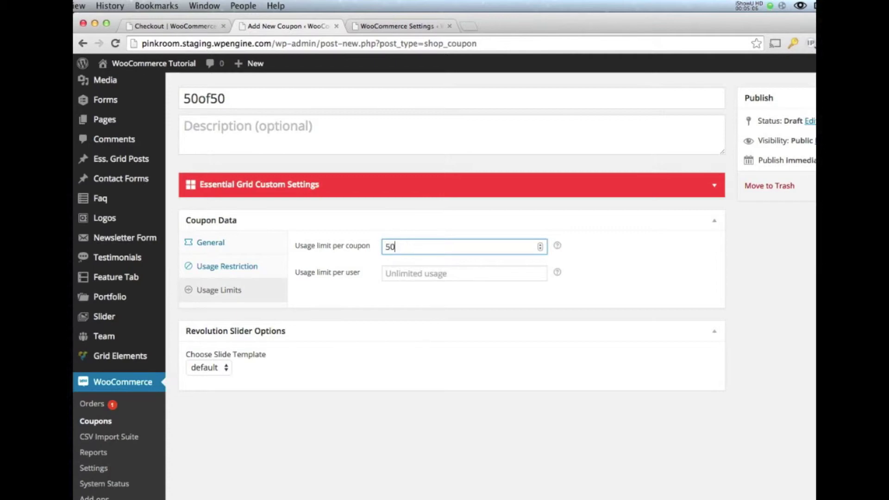
{"action": "left_click", "coordinate": [413, 273]}
{"action": "type", "text": "1"}
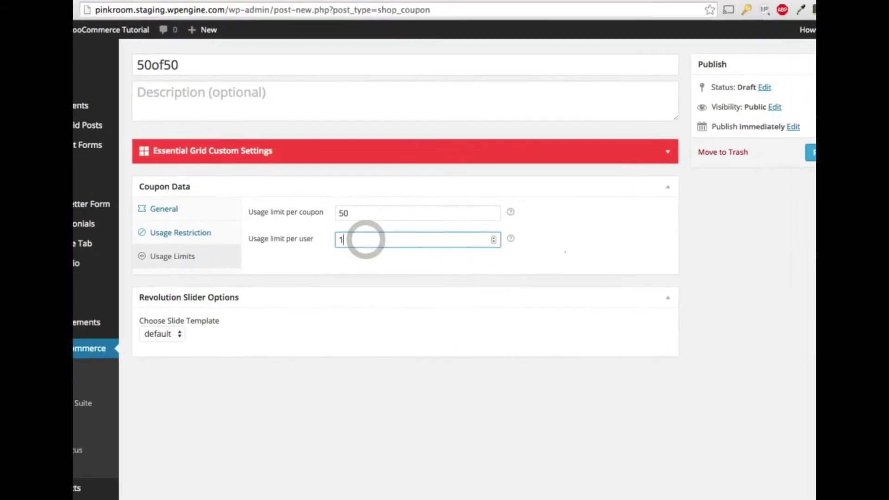
{"action": "left_click", "coordinate": [631, 255]}
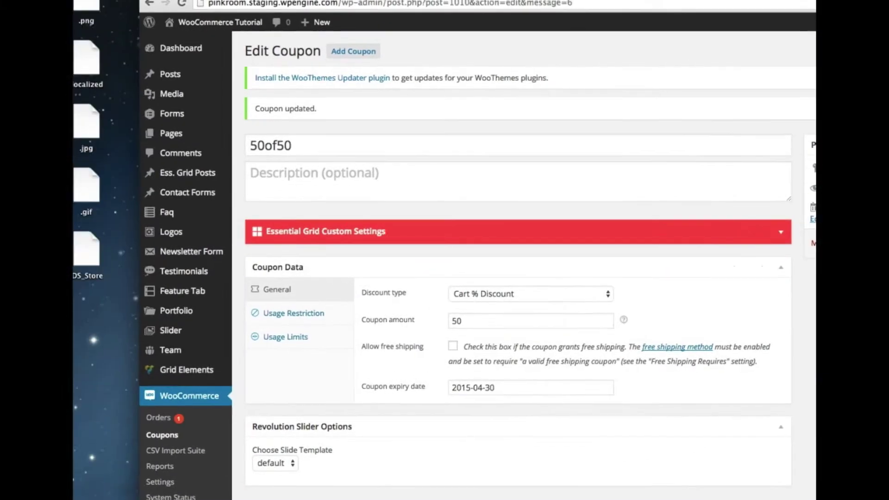
Step: Review the Sales by date report, which shows $25.00 gross sales
{"action": "scroll", "coordinate": [186, 393], "scroll_direction": "down", "scroll_amount": 3}
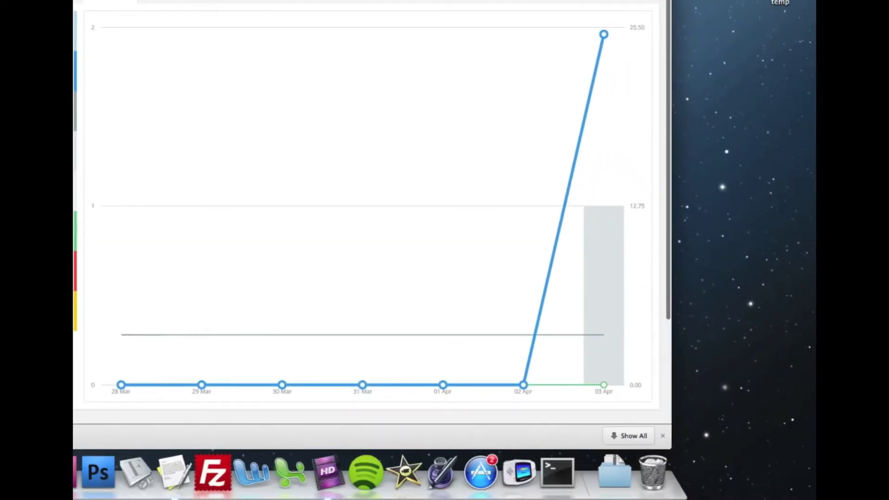
{"action": "mouse_move", "coordinate": [604, 35]}
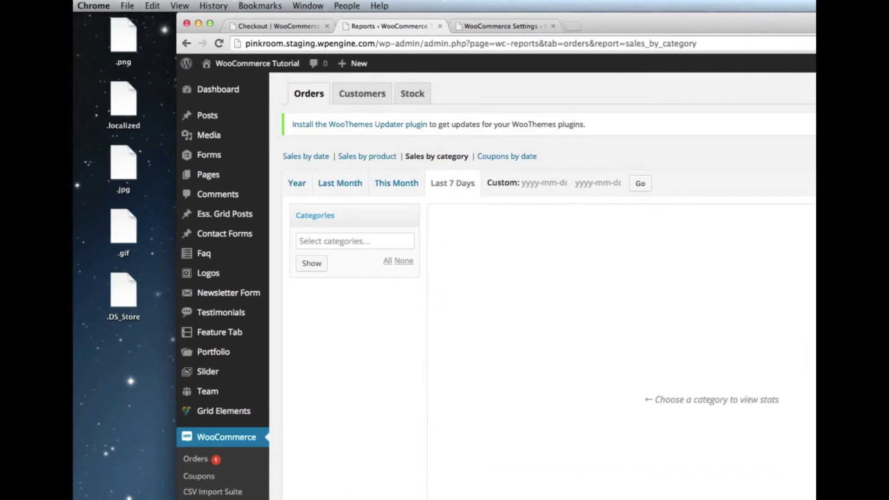
Step: Dismiss the category list unchosen and return to last-7-days Sales by date
{"action": "left_click", "coordinate": [344, 237]}
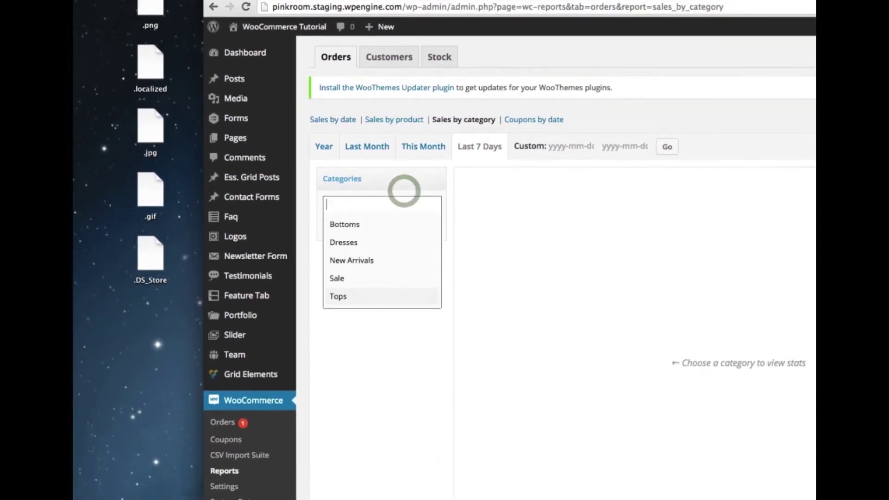
{"action": "key", "text": "Escape"}
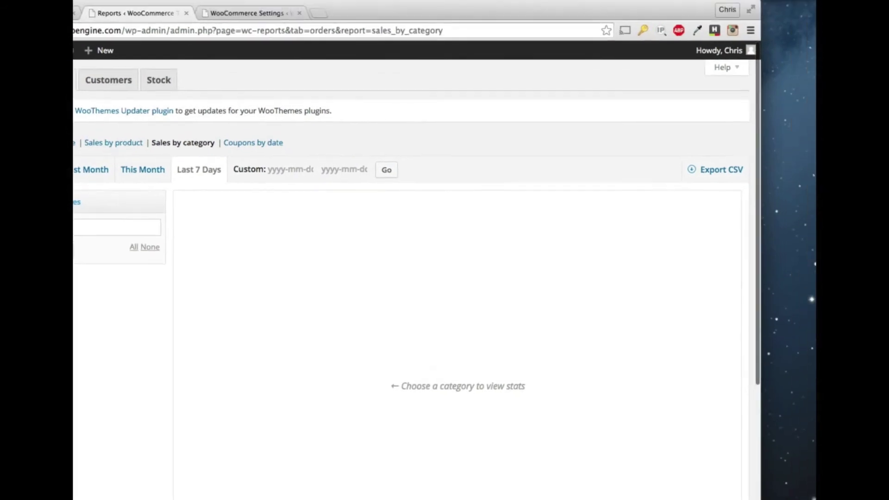
{"action": "scroll", "coordinate": [417, 278], "scroll_direction": "up", "scroll_amount": 1}
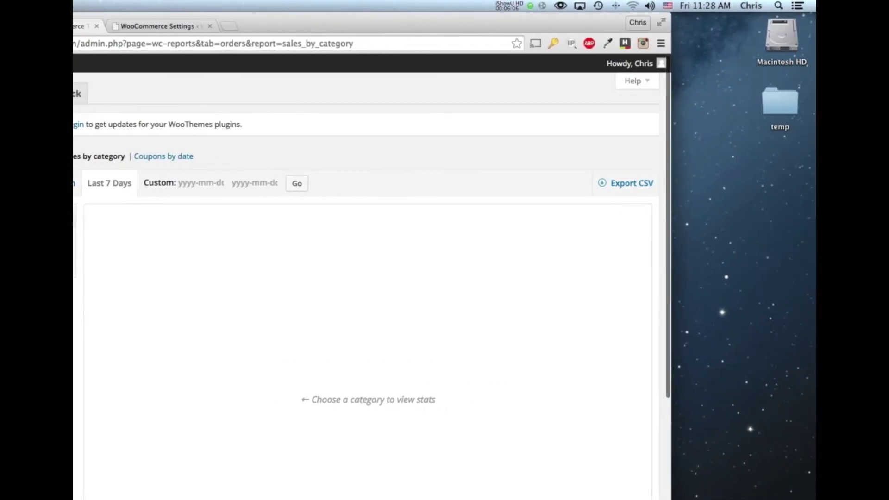
{"action": "left_click", "coordinate": [145, 155]}
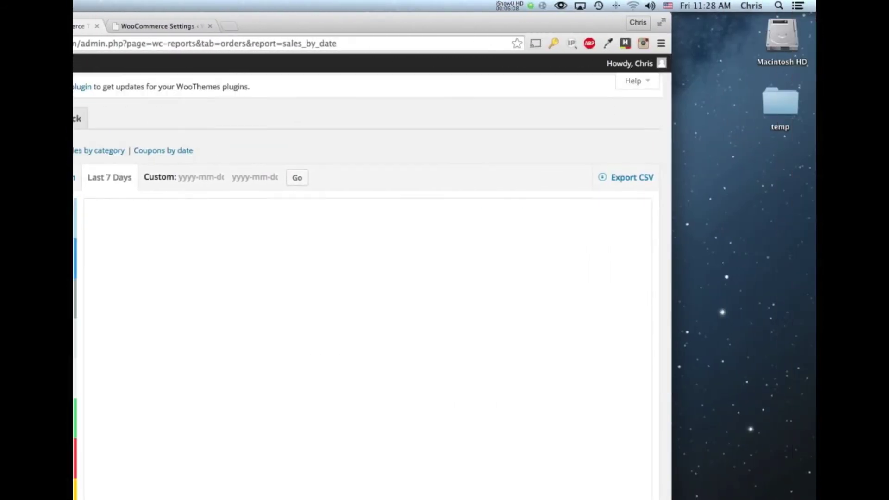
{"action": "scroll", "coordinate": [371, 278], "scroll_direction": "down", "scroll_amount": 3}
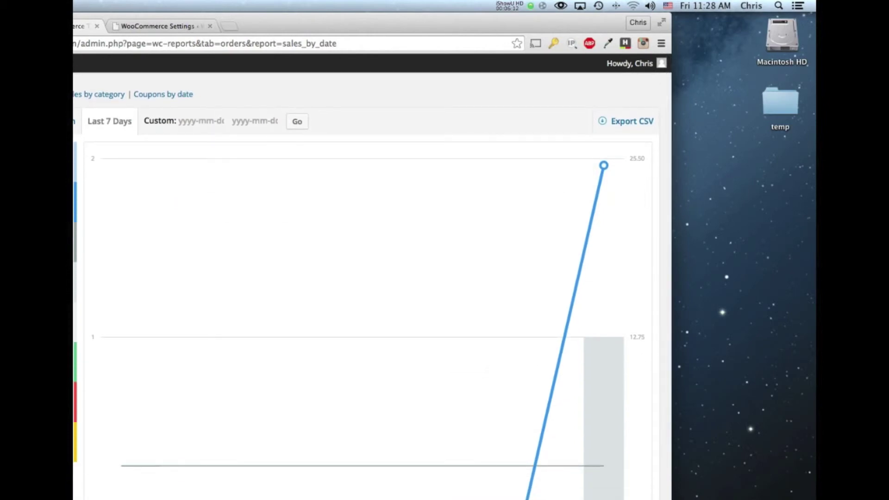
{"action": "scroll", "coordinate": [370, 278], "scroll_direction": "up", "scroll_amount": 3}
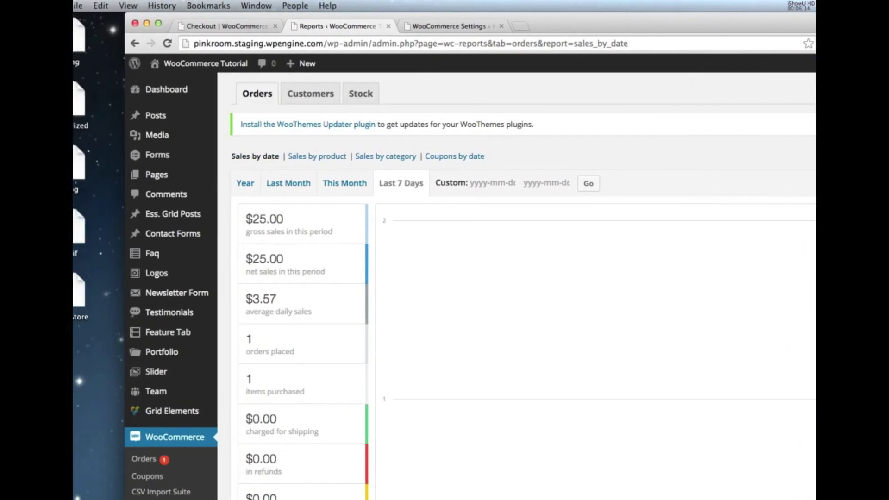
{"action": "scroll", "coordinate": [445, 278], "scroll_direction": "down", "scroll_amount": 5}
{"action": "scroll", "coordinate": [445, 278], "scroll_direction": "up", "scroll_amount": 5}
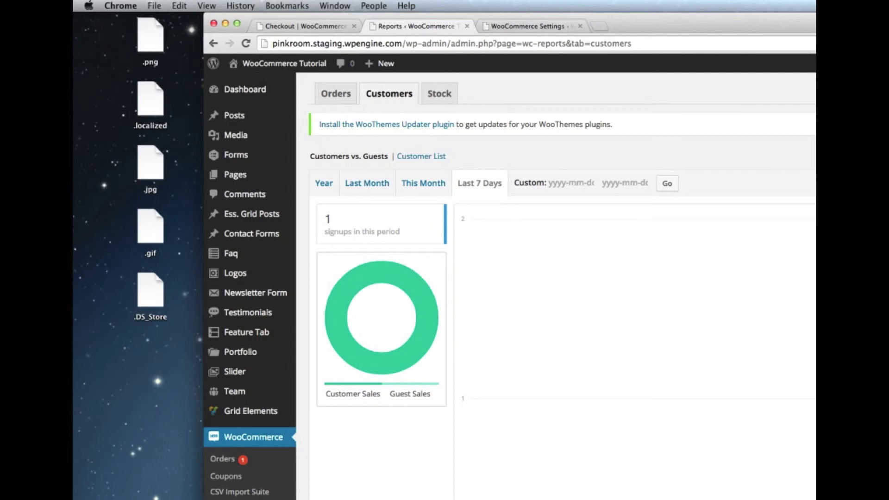
Step: Scroll through the last-7-days Customers vs. Guests chart showing one signup on 02 Apr
{"action": "scroll", "coordinate": [556, 325], "scroll_direction": "down", "scroll_amount": 5}
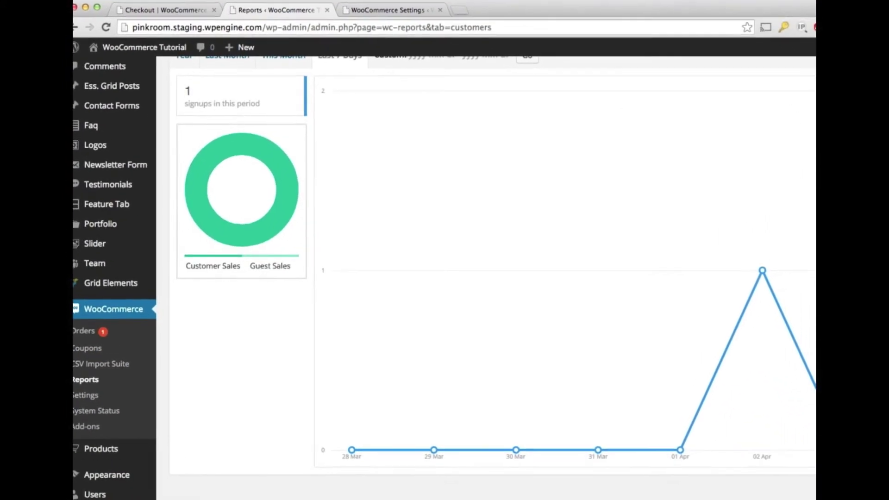
{"action": "scroll", "coordinate": [444, 278], "scroll_direction": "up", "scroll_amount": 3}
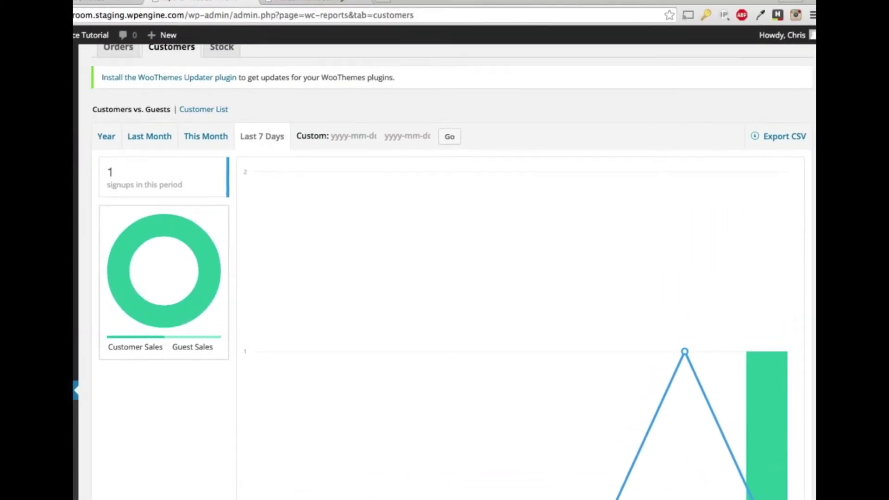